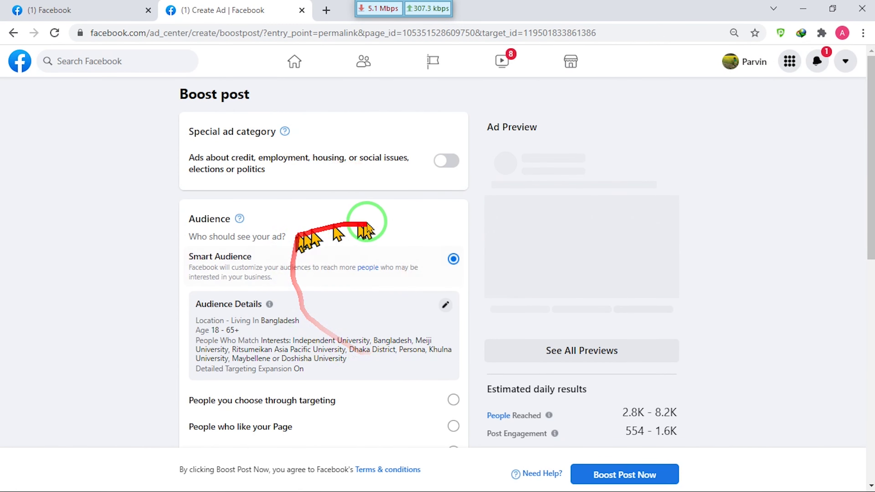
Open the Smart Audience's details for editing in the post boost settings.
scroll(550, 370, down, 5)
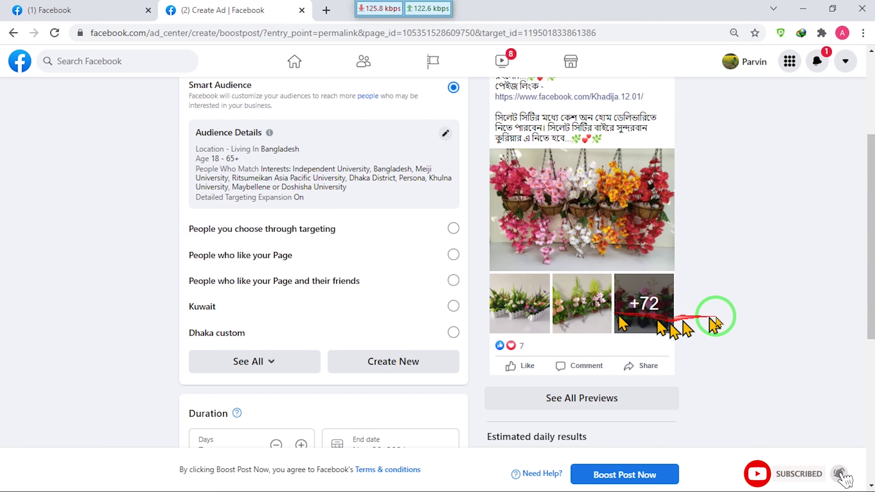
scroll(351, 283, up, 5)
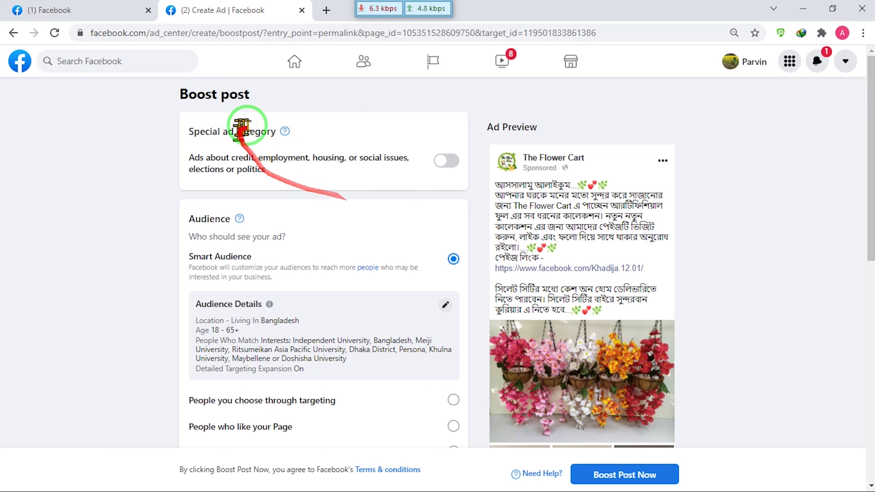
scroll(264, 262, down, 2)
scroll(262, 268, down, 2)
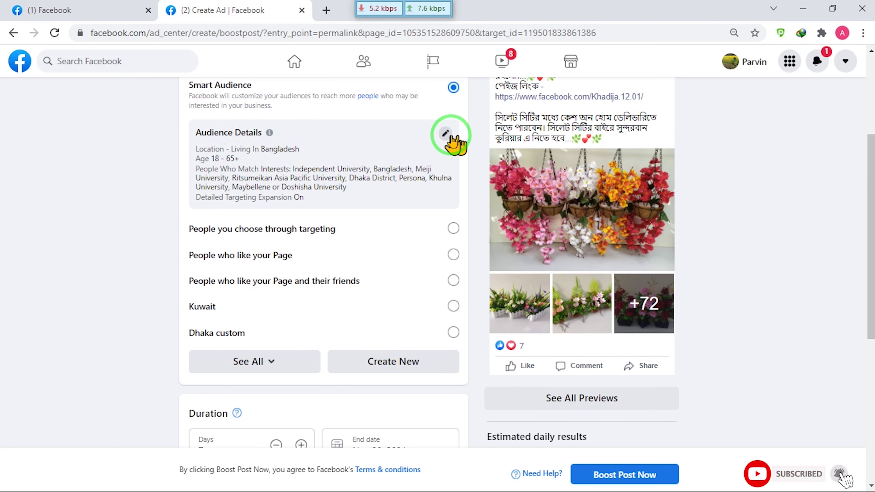
click(444, 134)
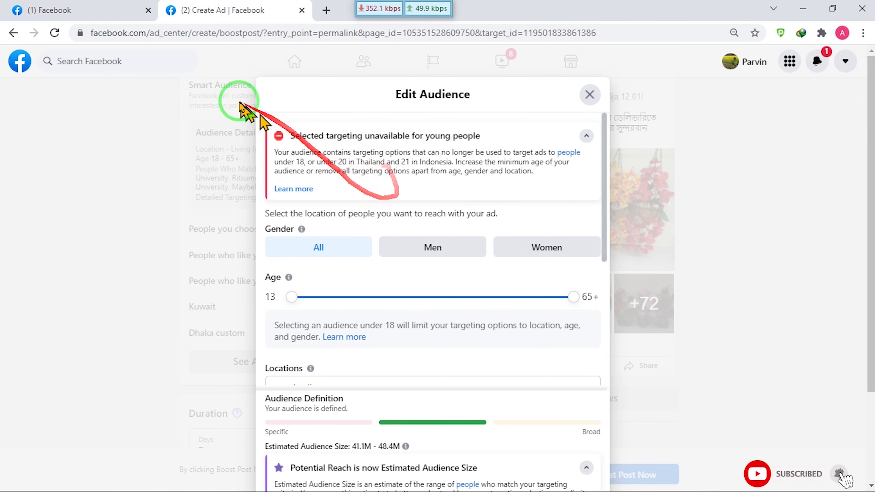
Set the audience's minimum age to 18 and its gender to Women.
click(93, 11)
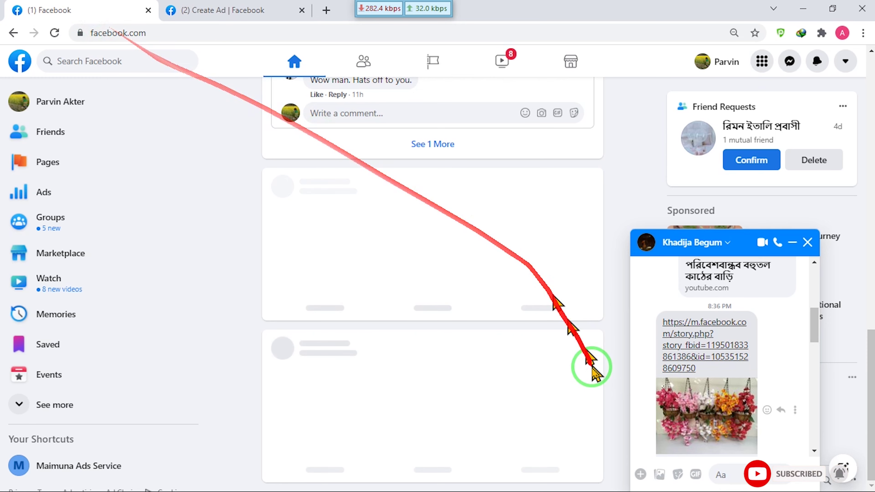
click(291, 10)
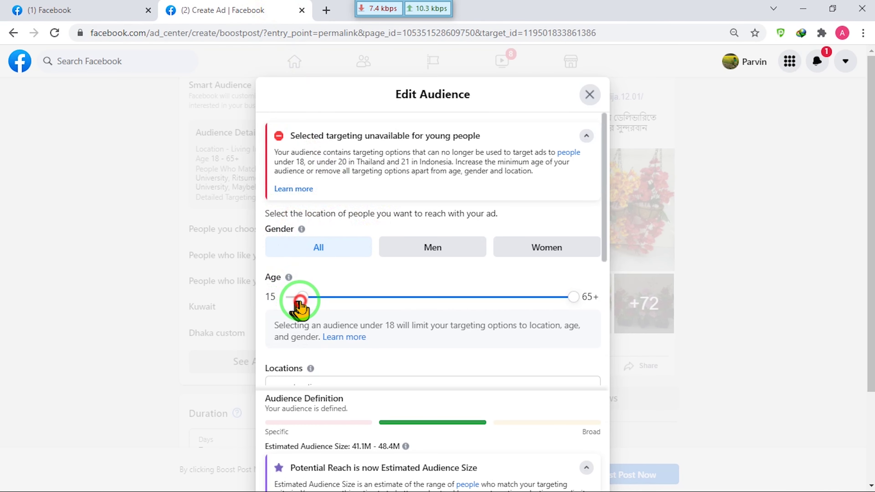
click(315, 301)
click(540, 181)
scroll(371, 310, down, 5)
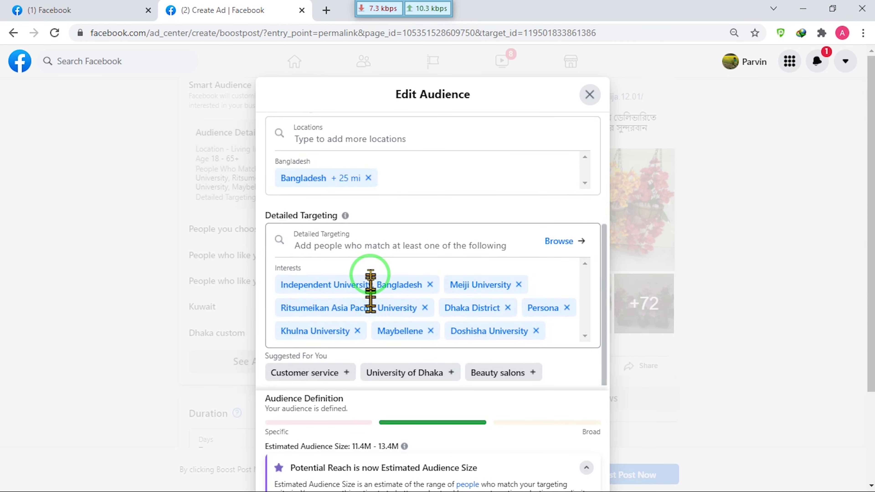
scroll(390, 160, up, 5)
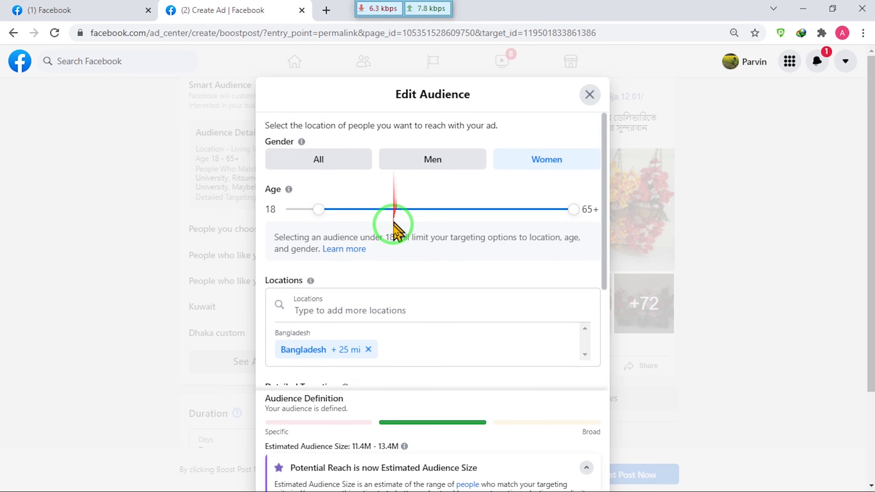
Search the audience locations for "ind" and try to add India.
scroll(394, 226, down, 5)
click(390, 166)
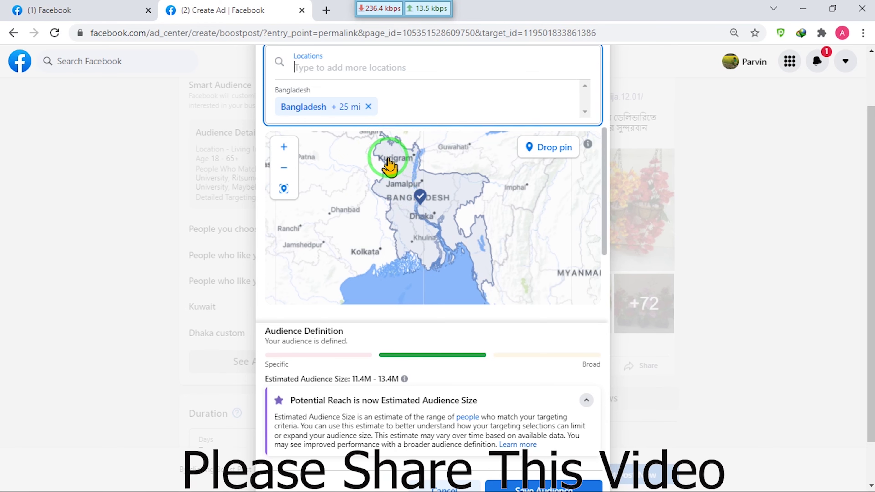
text(jnd)
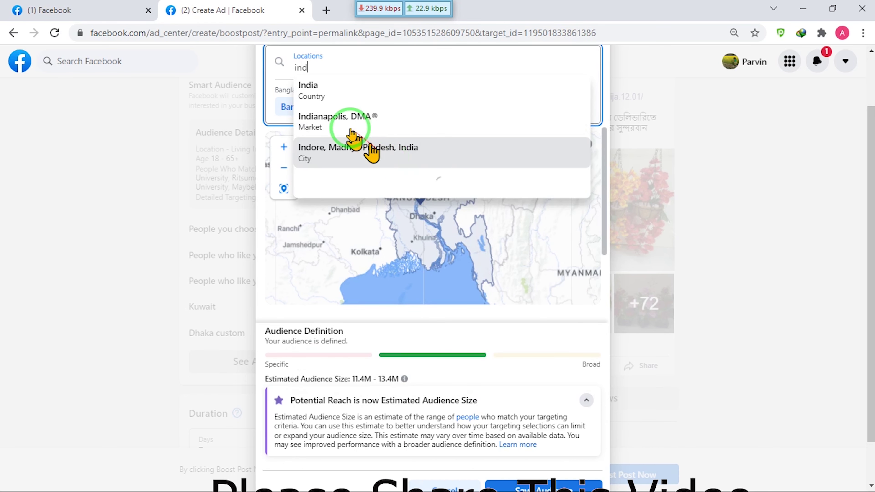
click(331, 96)
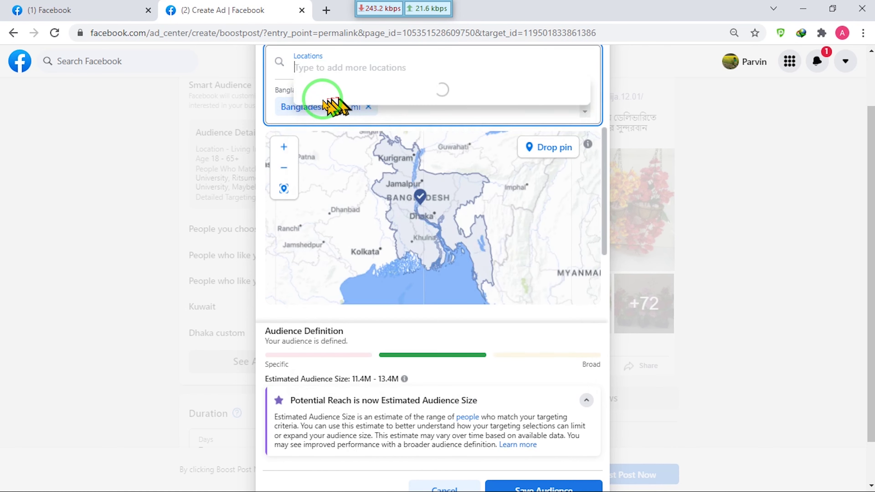
Remove all existing interests from the audience's detailed targeting, including the universities, Dhaka District, Persona and Maybellene.
scroll(379, 242, down, 5)
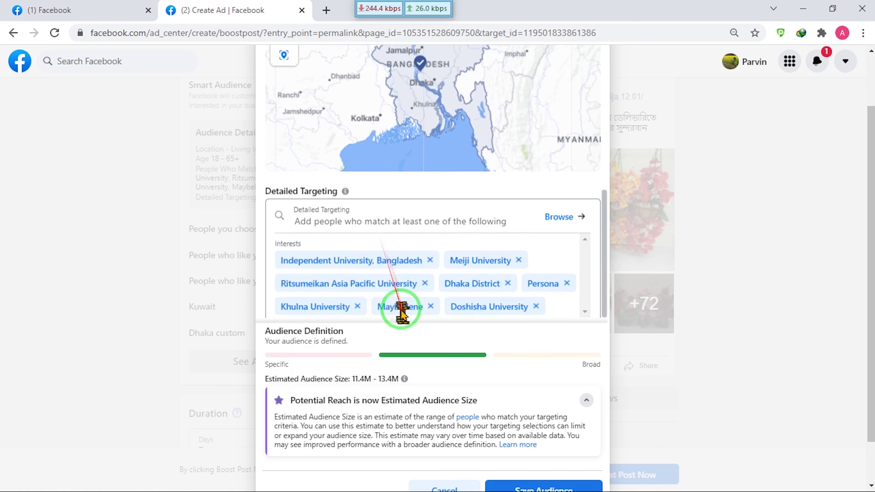
scroll(353, 217, down, 2)
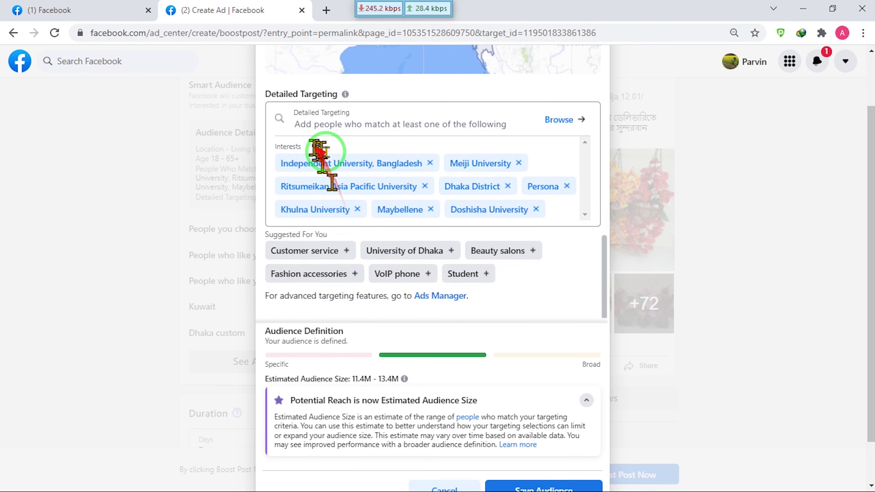
click(430, 163)
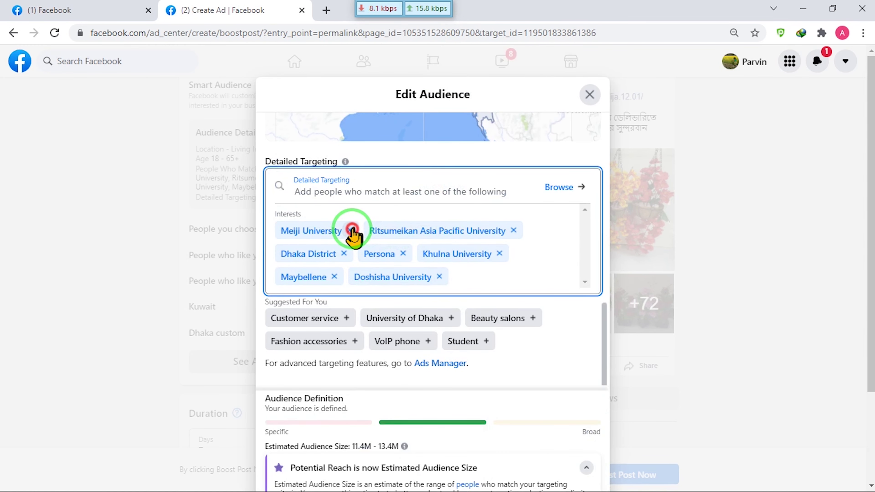
click(351, 230)
click(417, 255)
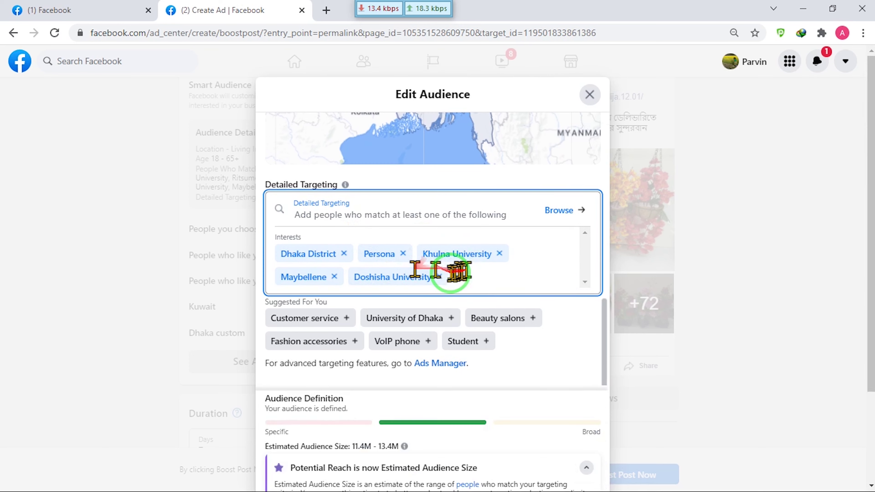
click(404, 254)
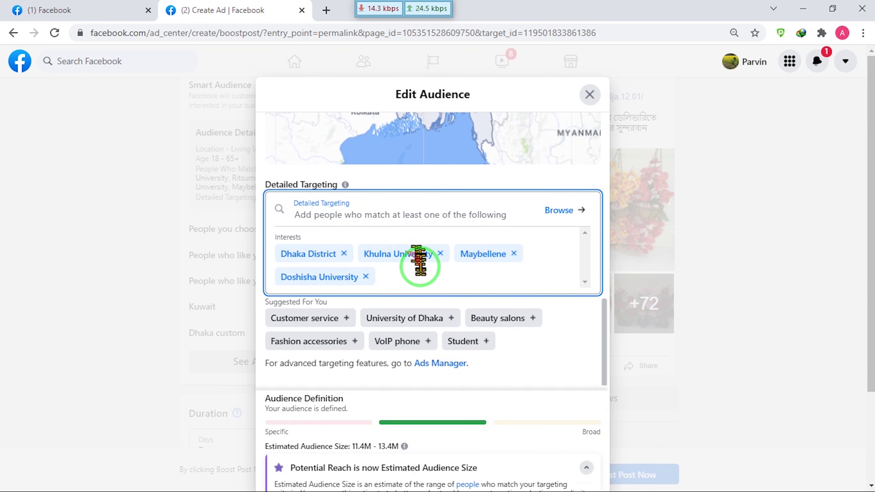
click(440, 255)
click(521, 284)
click(415, 285)
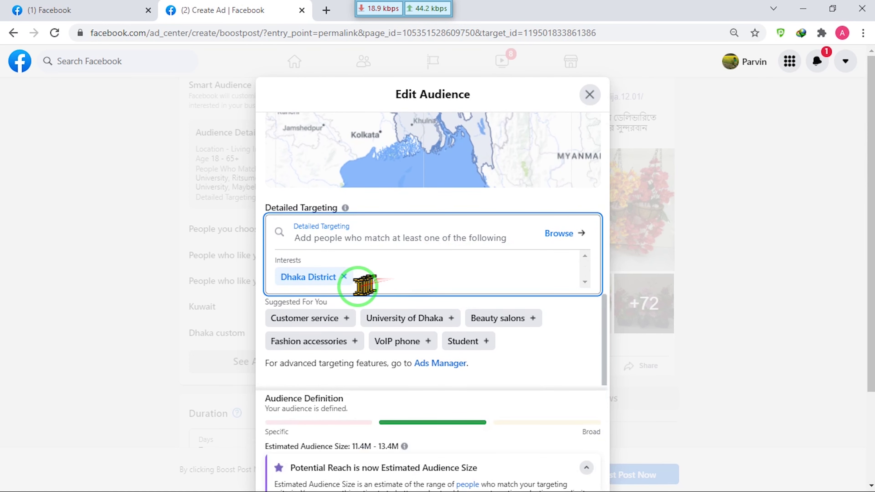
click(344, 277)
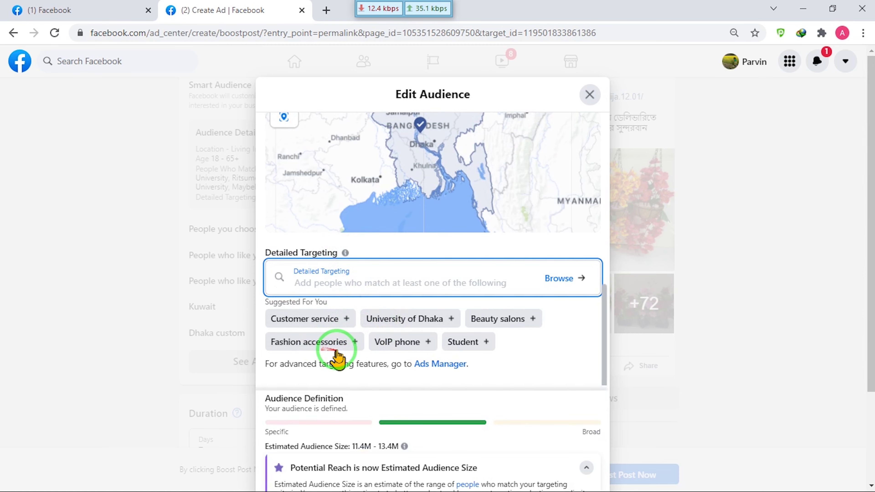
Try out the suggested interests Fashion accessories and Beauty salons in the detailed targeting and remove both again.
click(348, 342)
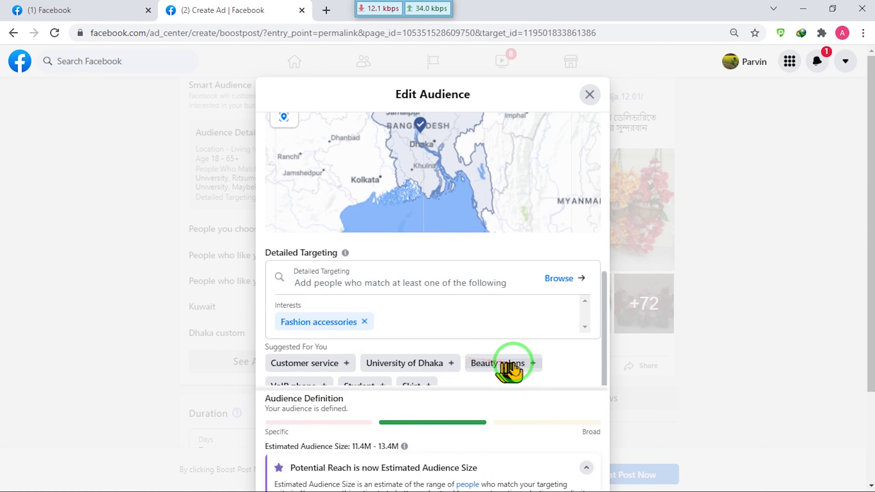
click(532, 364)
click(365, 278)
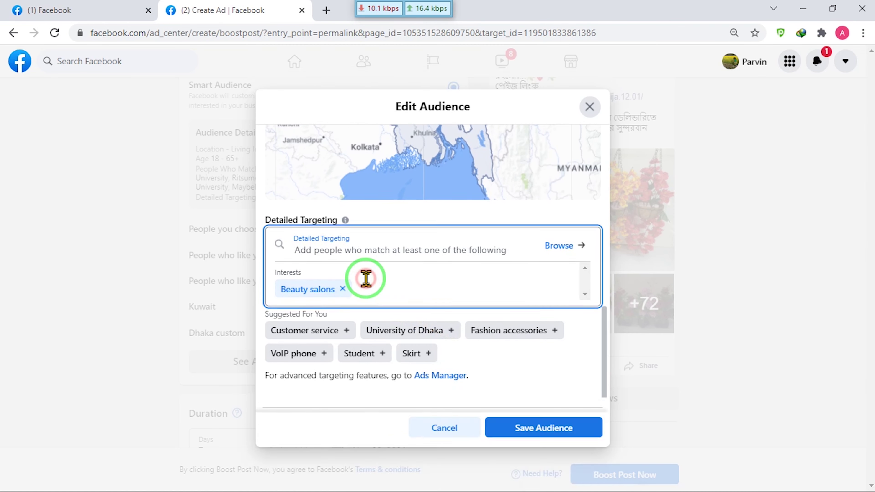
click(342, 277)
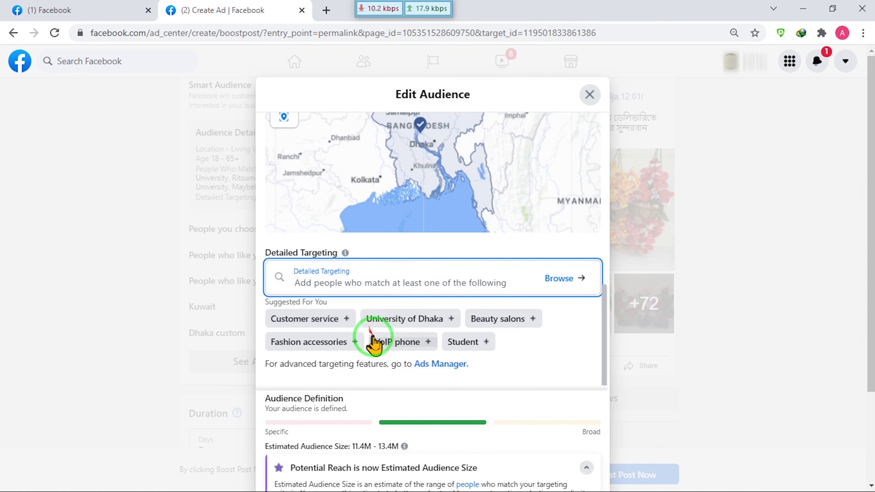
Add the interests Flower, Online shopping and E-commerce to the audience's detailed targeting.
click(391, 285)
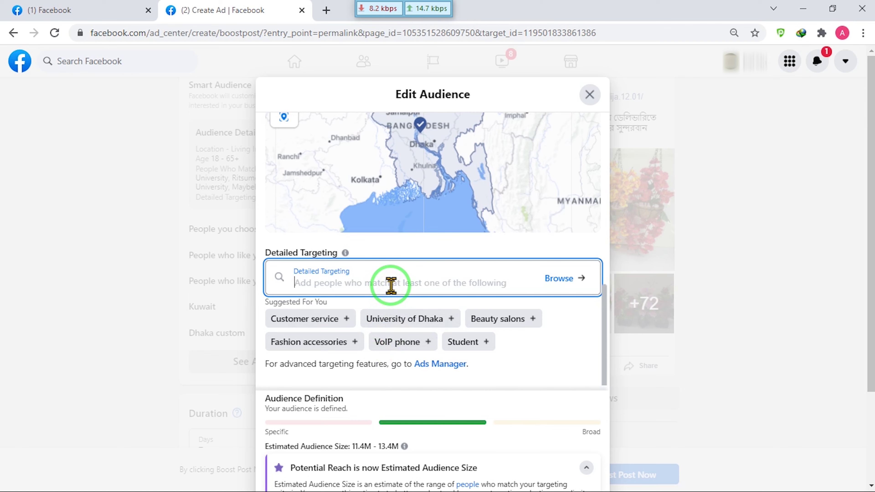
text(flowe)
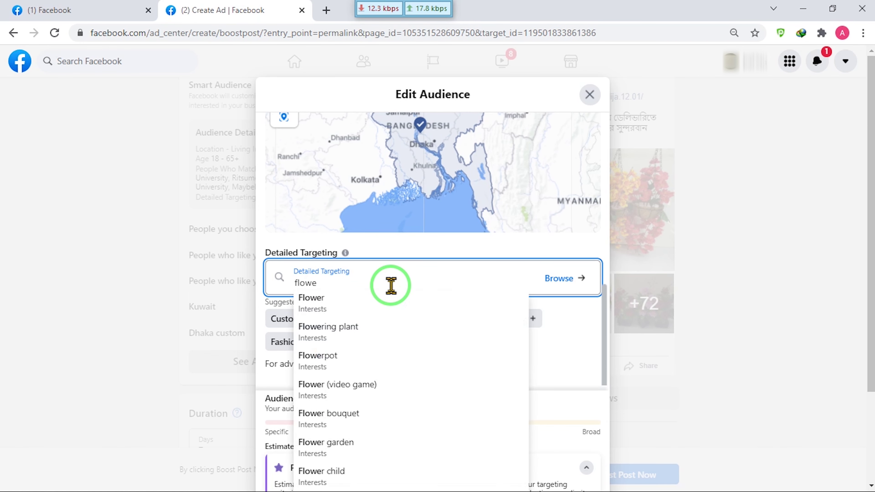
click(370, 317)
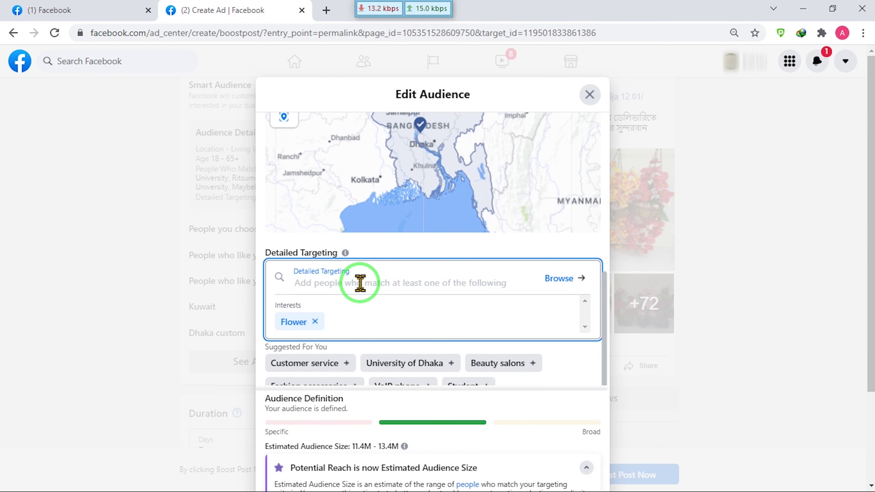
scroll(359, 284, down, 5)
text(online)
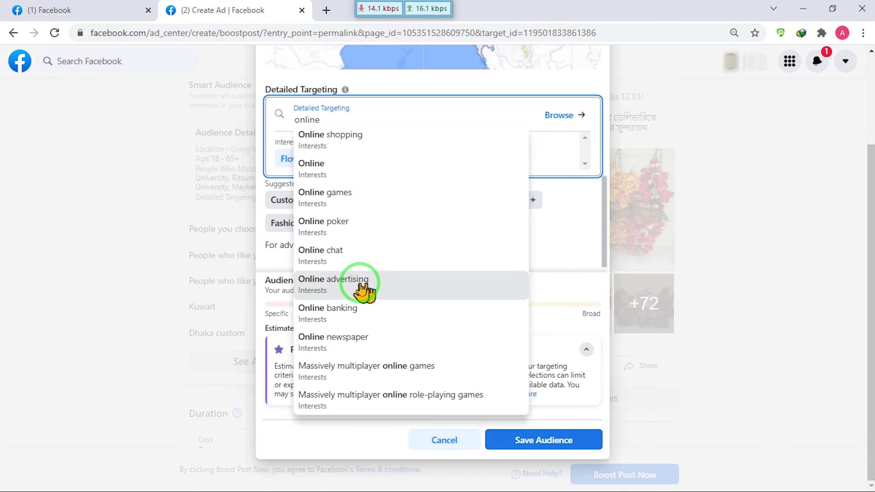
click(329, 138)
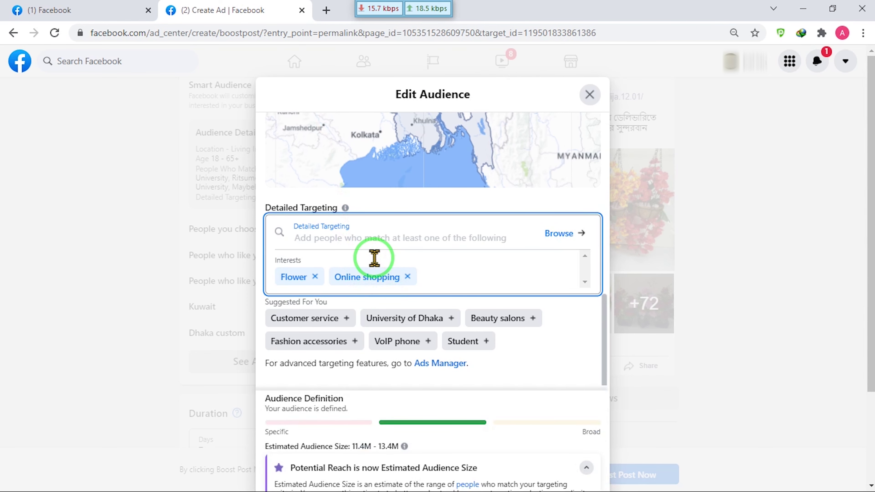
text(ed)
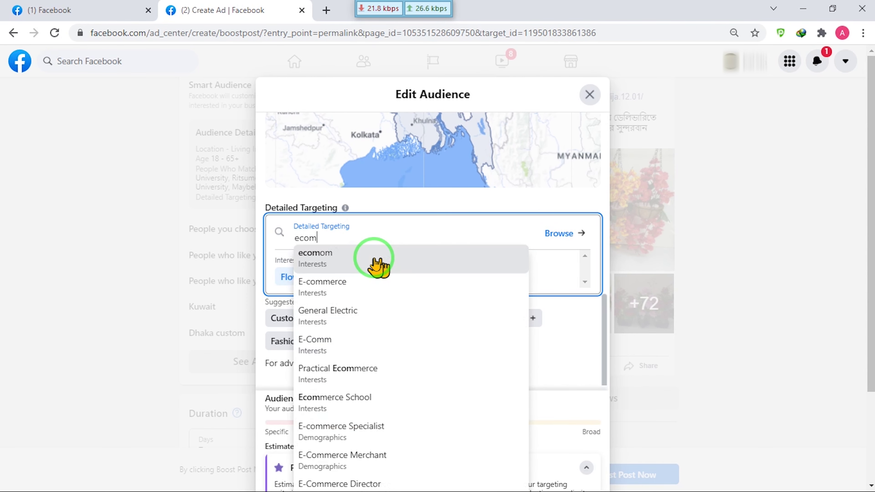
click(358, 291)
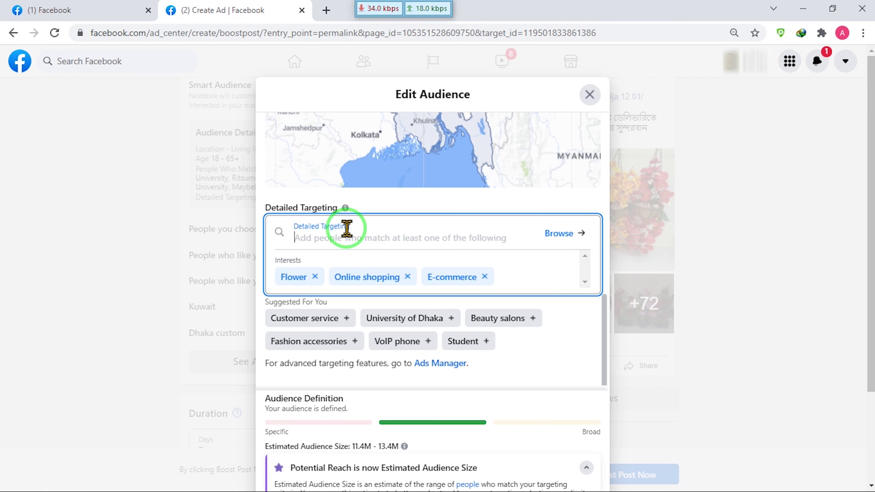
Add the interest Interior design to the detailed targeting and save the audience.
text(i)
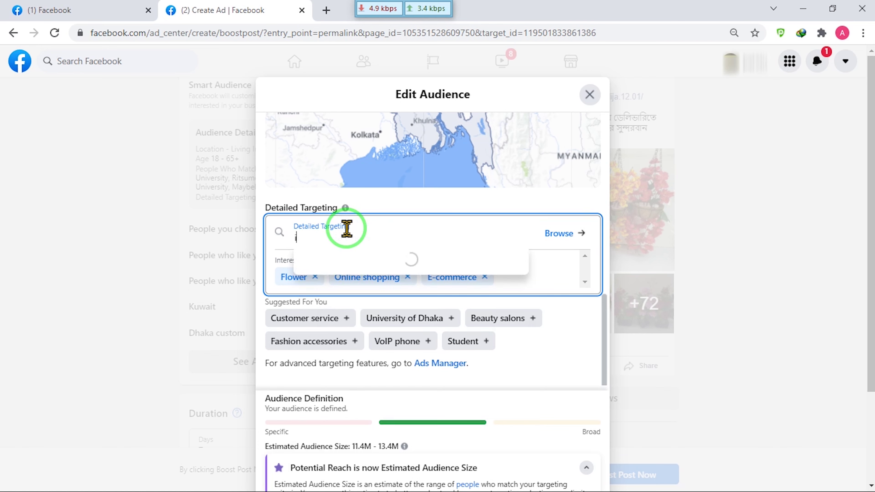
text(terio)
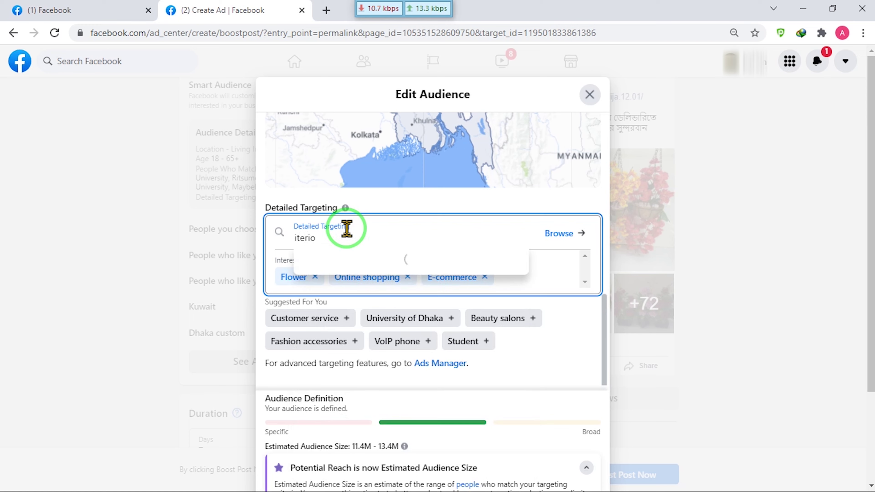
key(BackSpace)
key(BackSpace)
key(BackSpace)
key(BackSpace)
key(BackSpace)
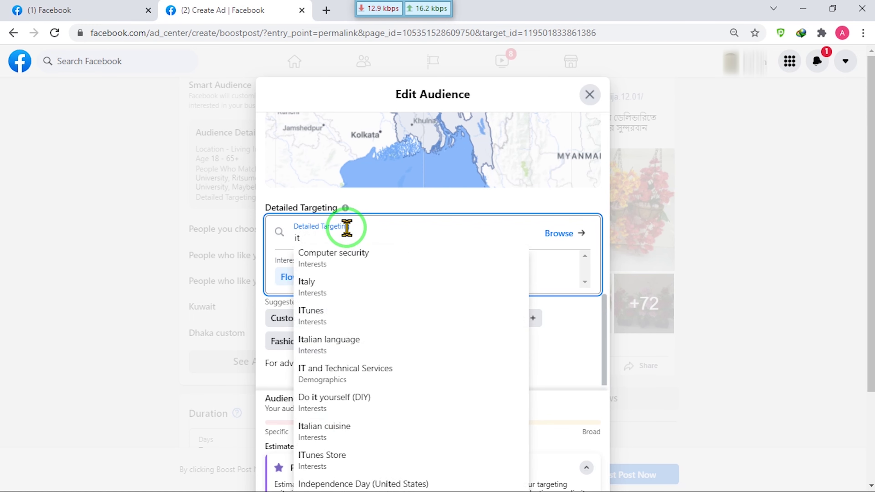
text(nter)
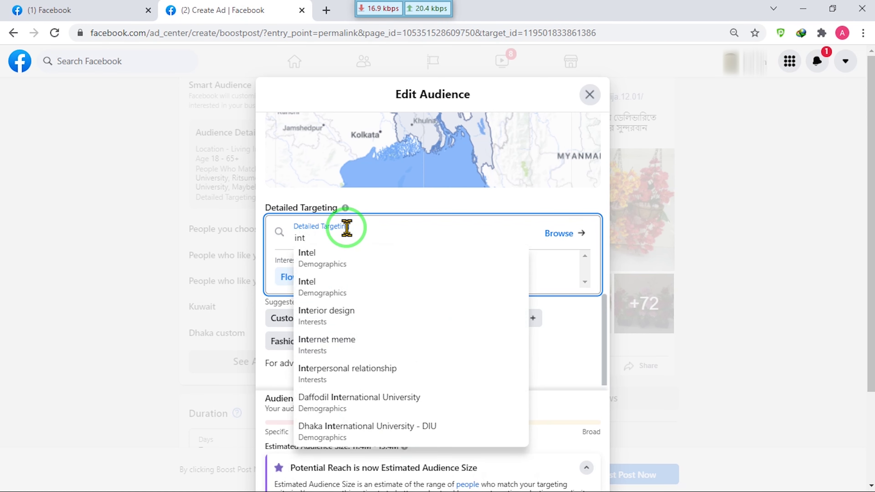
text(io)
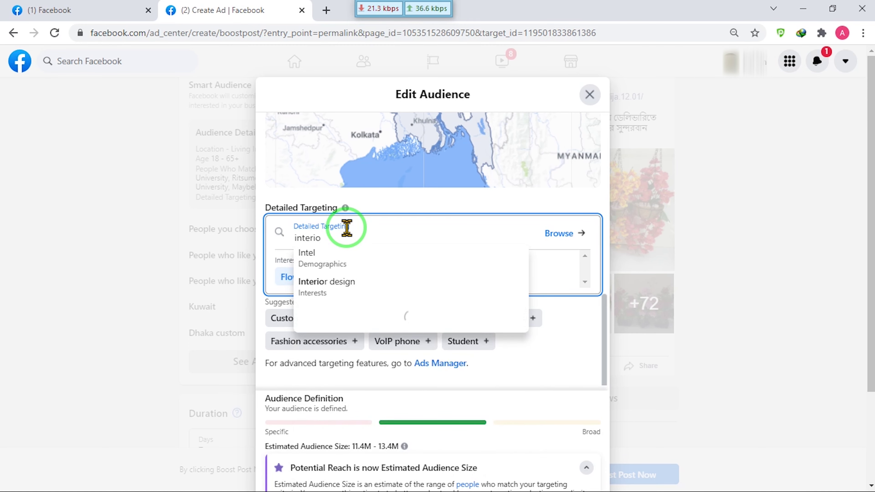
click(345, 291)
scroll(406, 321, down, 3)
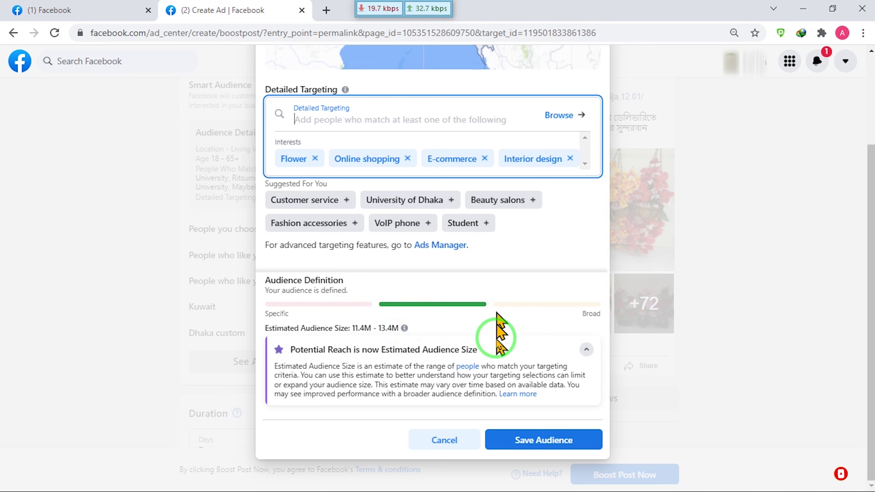
click(526, 444)
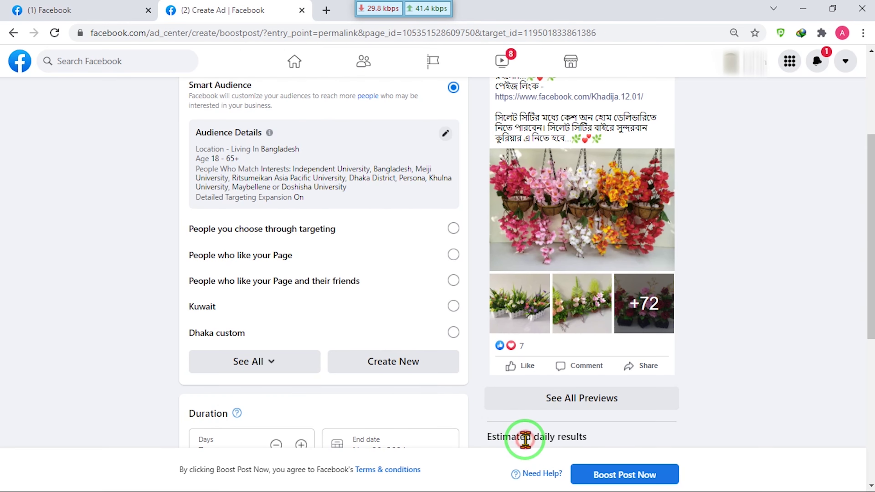
Try out a duration of 8 days for the boost and set it back to 7 days.
scroll(625, 374, down, 5)
scroll(626, 382, down, 2)
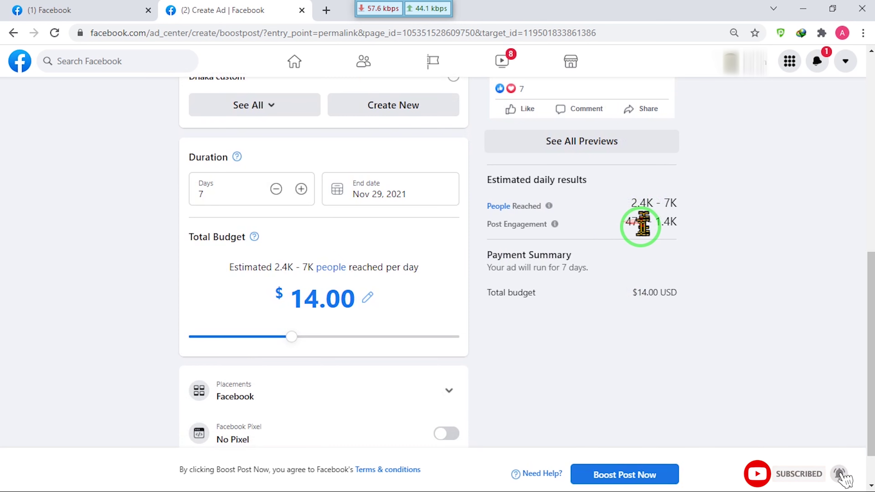
scroll(294, 296, up, 5)
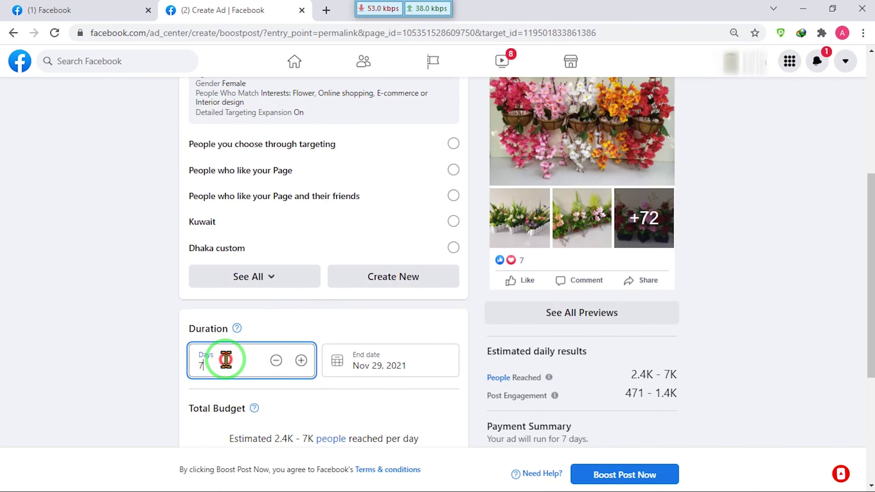
scroll(183, 344, down, 5)
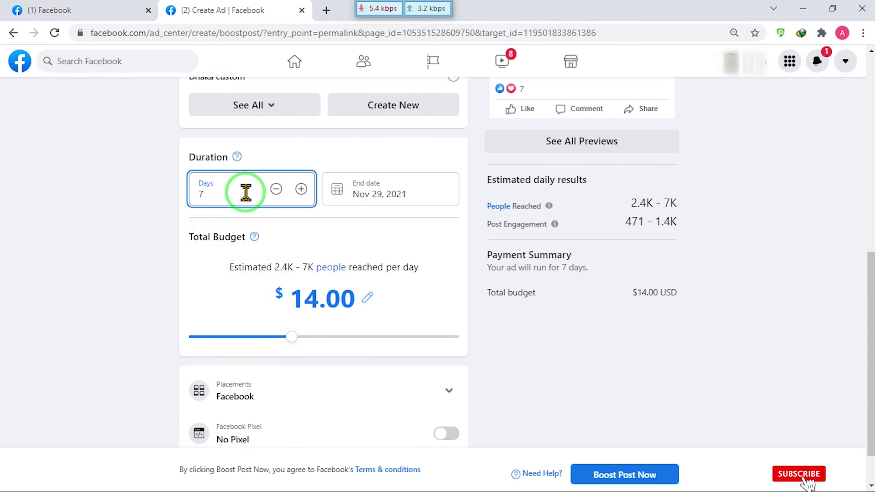
text(5)
text(7)
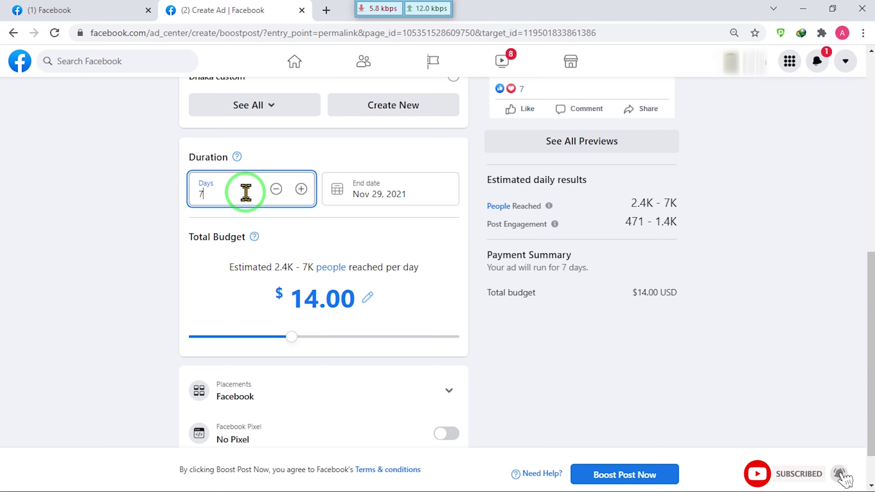
click(301, 189)
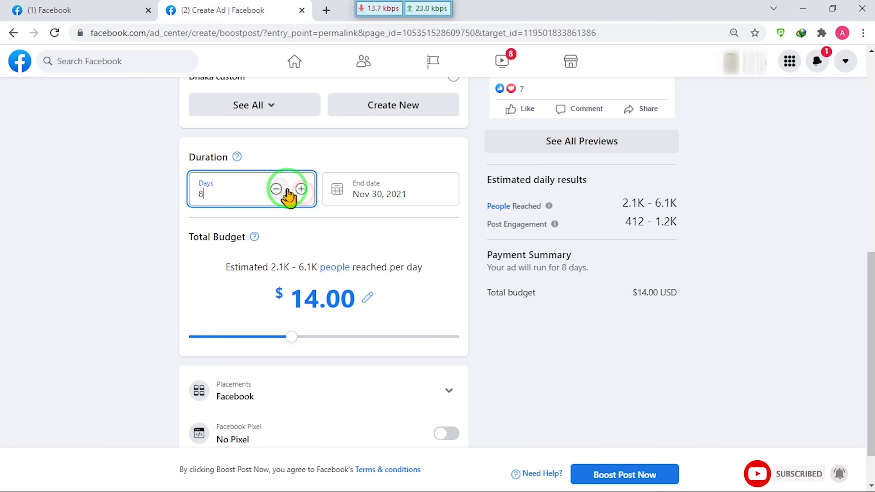
click(276, 189)
Set the boost's total budget to $7.00.
click(312, 303)
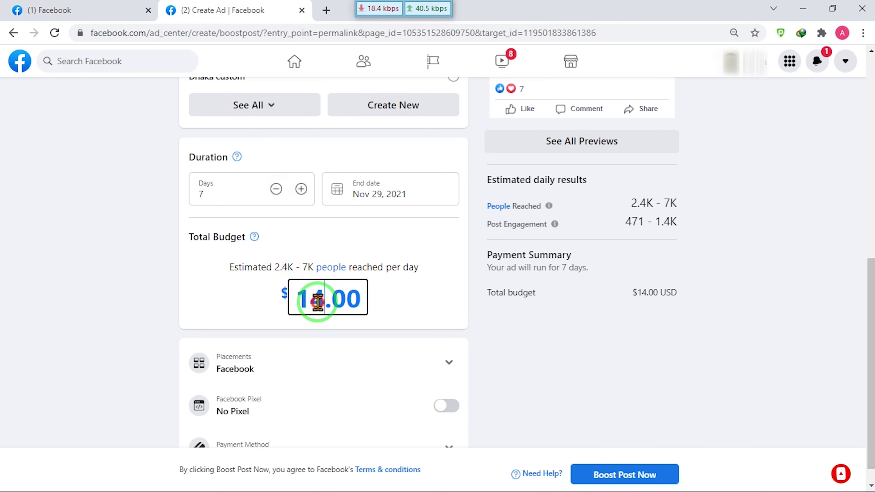
key(BackSpace)
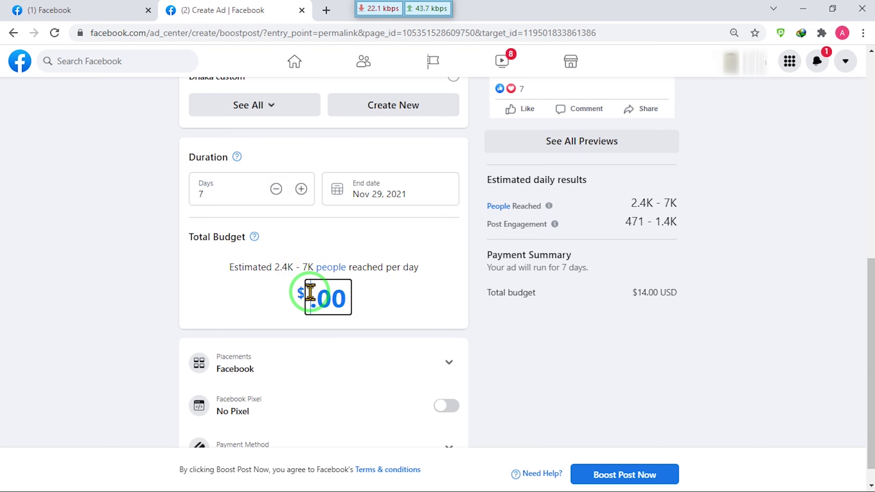
click(176, 322)
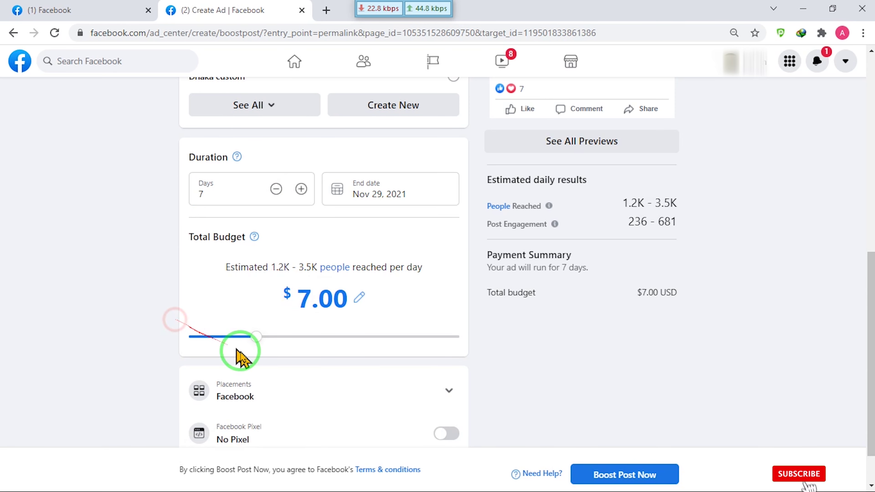
Check the ad's placement options and submit the boost for the flower post.
scroll(271, 368, down, 2)
click(408, 342)
scroll(379, 350, down, 2)
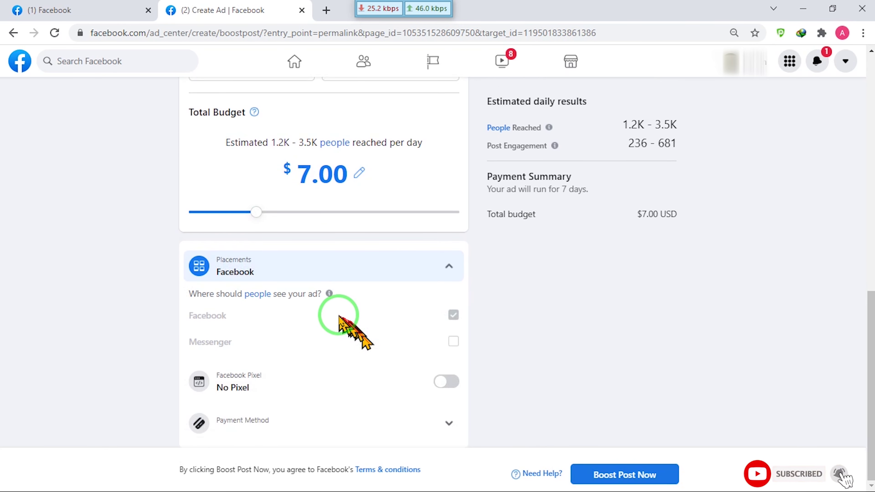
click(447, 264)
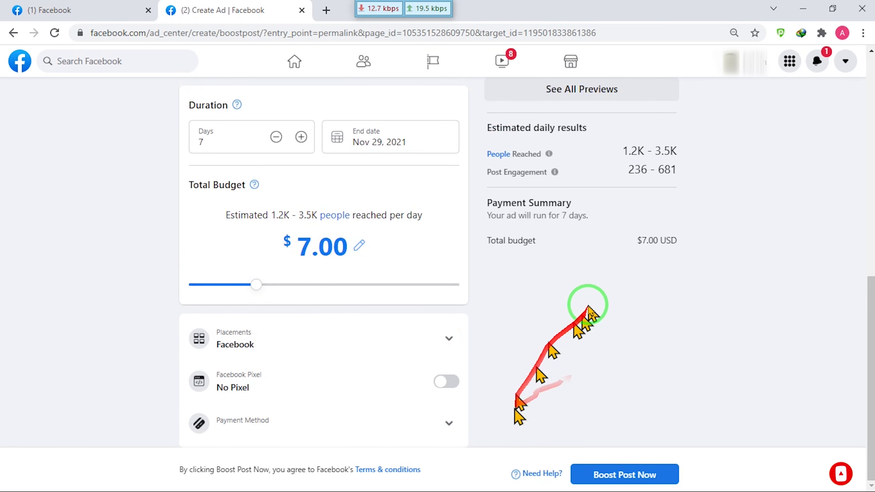
scroll(635, 345, up, 5)
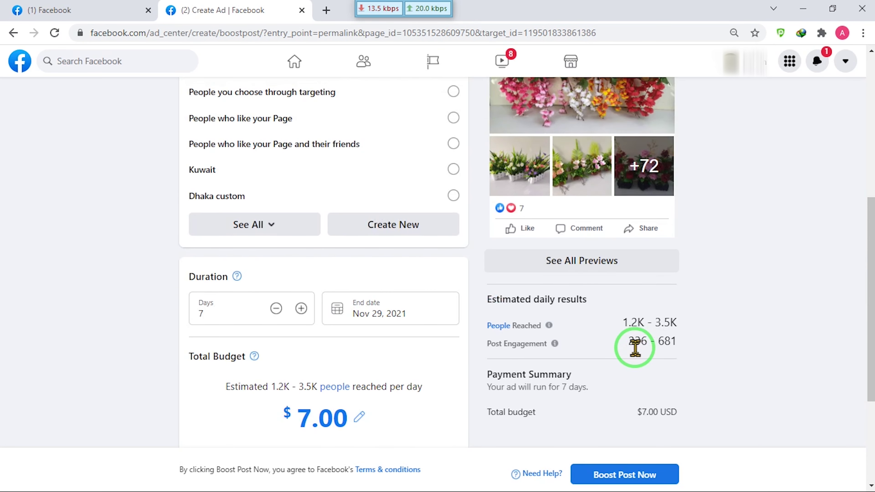
click(624, 479)
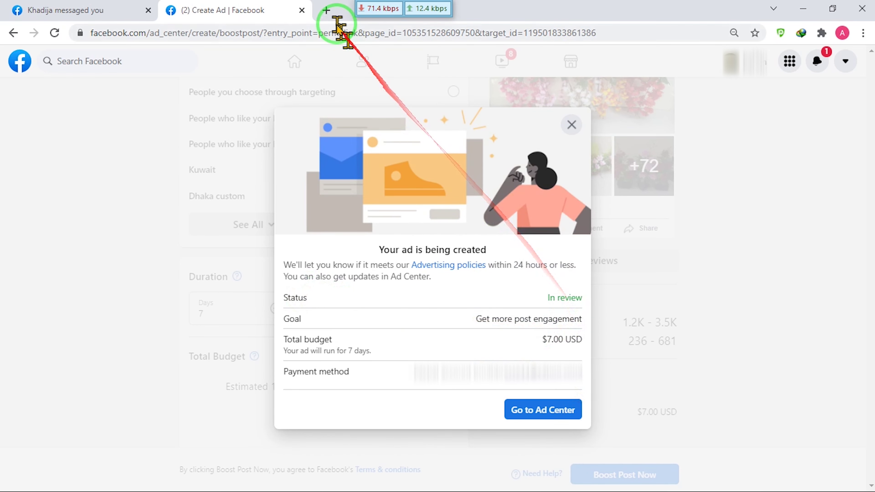
Open the Ads Manager campaign list in a new browser tab and refresh its data.
click(326, 10)
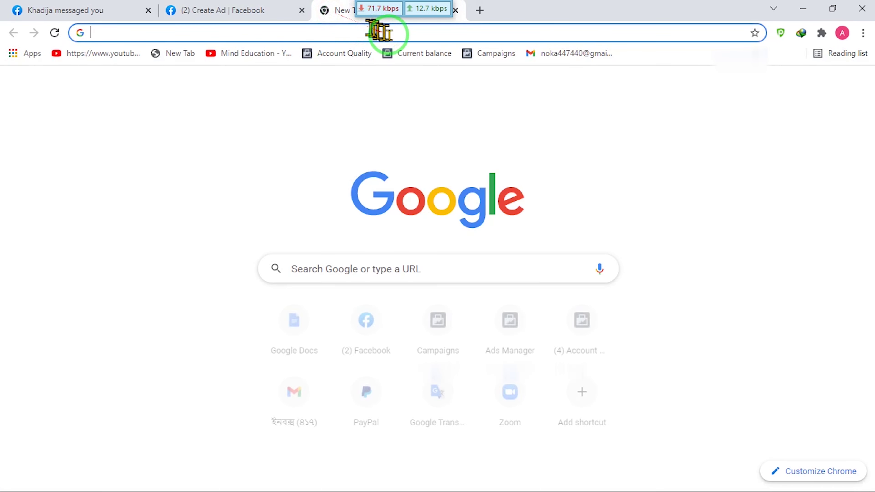
click(486, 53)
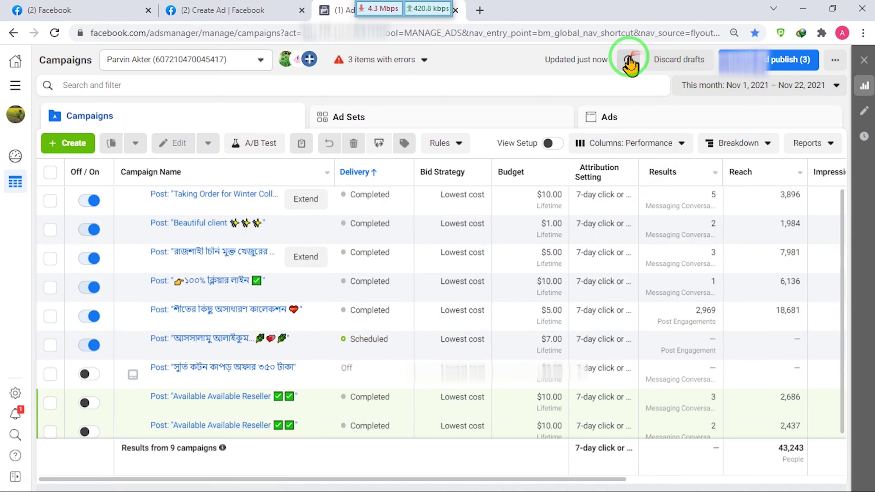
click(628, 59)
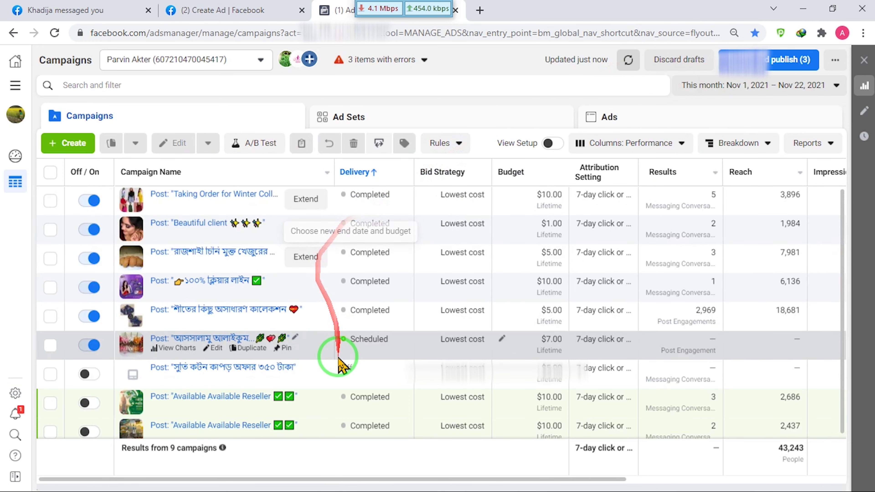
Sort the campaign list by campaign name, finishing in ascending order.
click(248, 172)
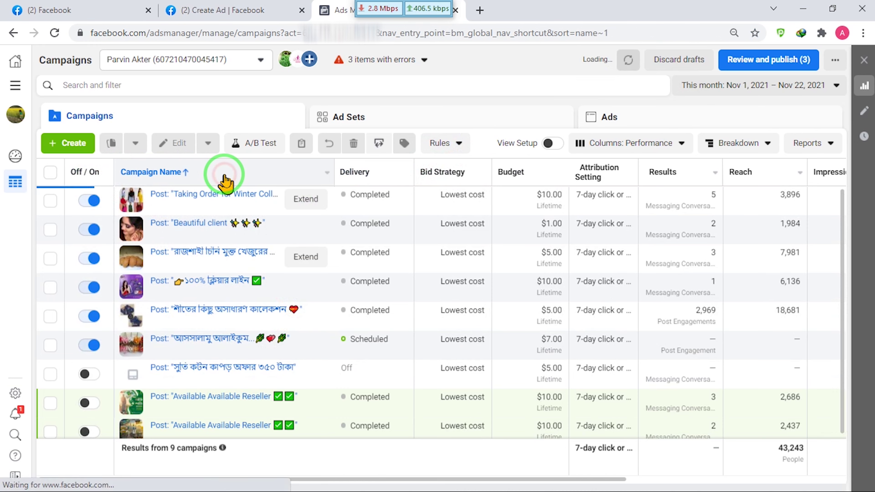
click(253, 174)
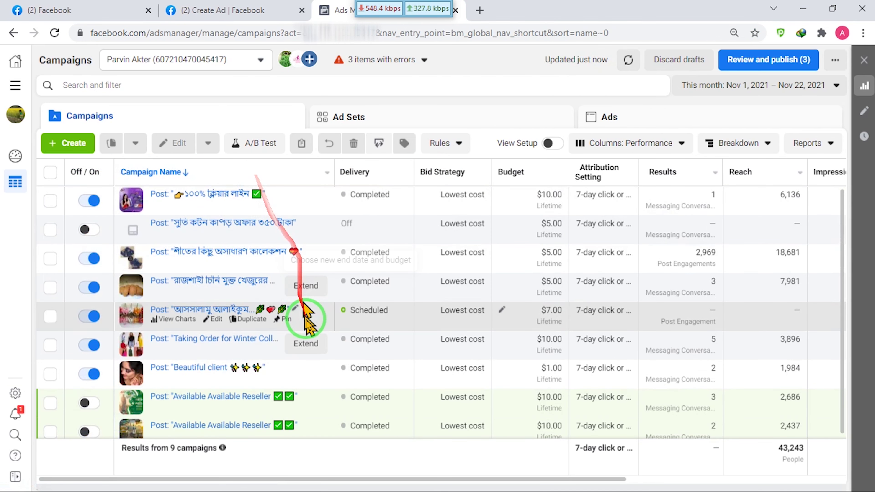
click(282, 178)
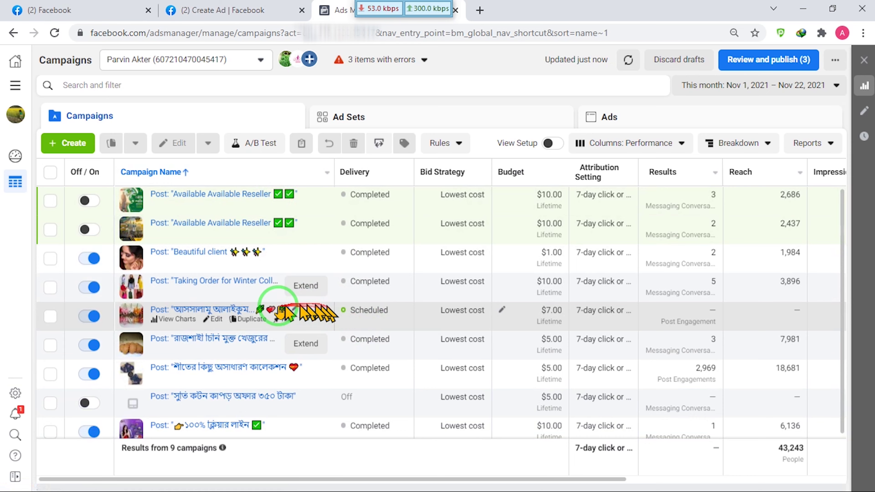
Select the scheduled $7.00 post campaign and compare its end date with today's date in the system calendar.
click(149, 314)
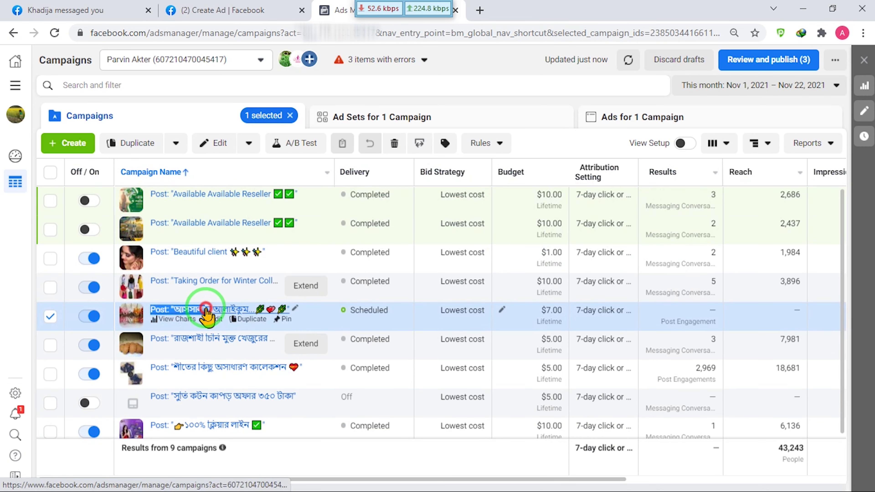
drag(342, 481, 643, 465)
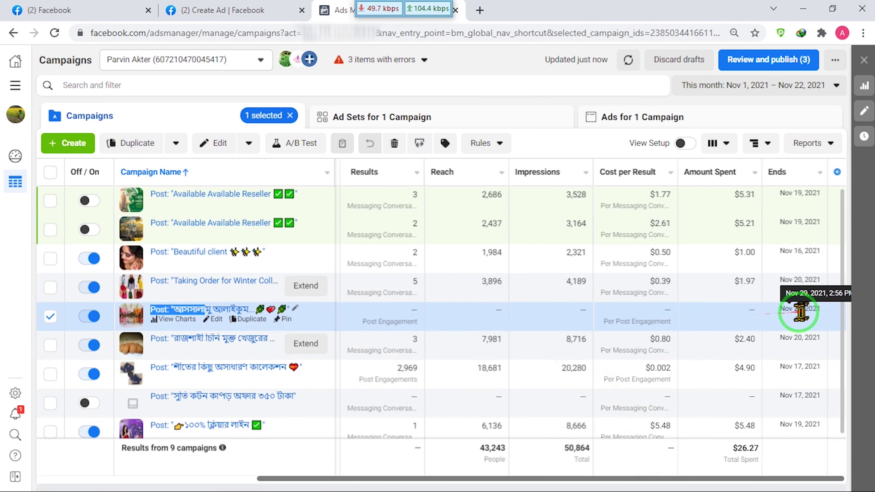
triple_click(799, 309)
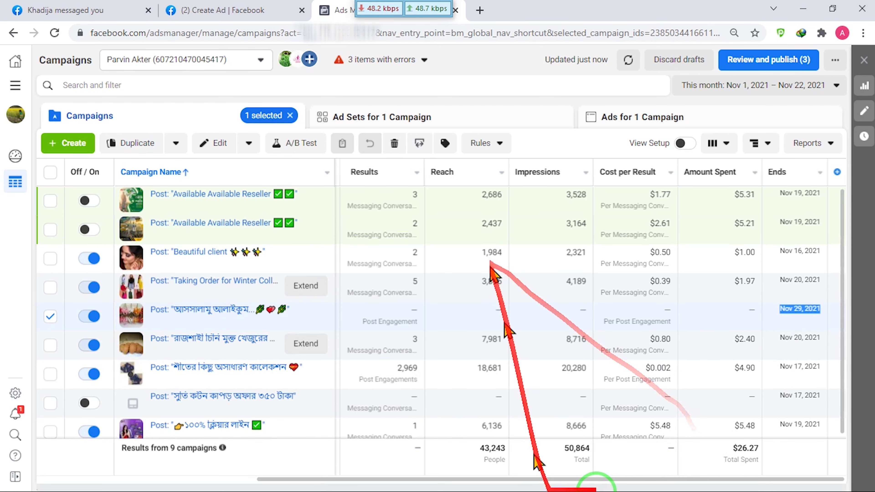
key(super)
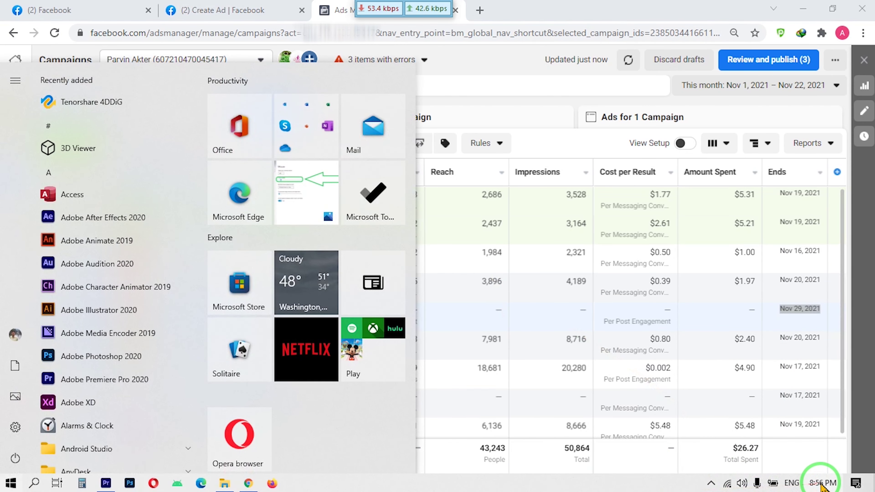
click(821, 483)
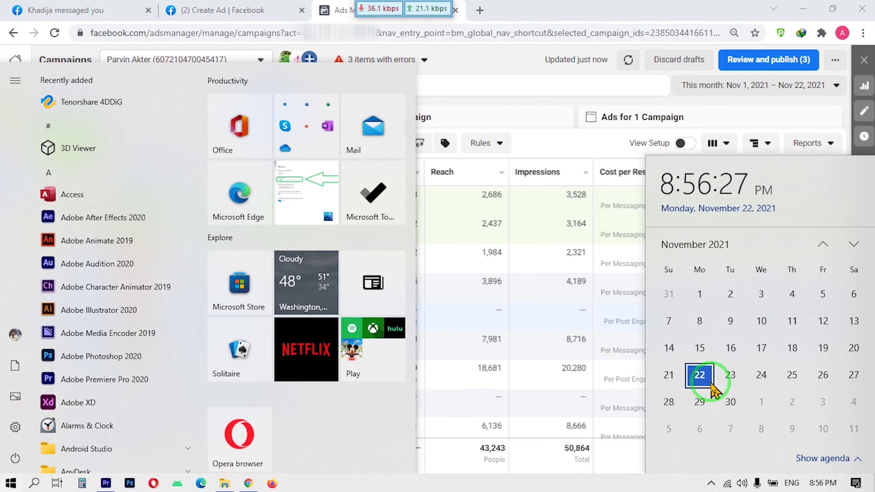
click(551, 307)
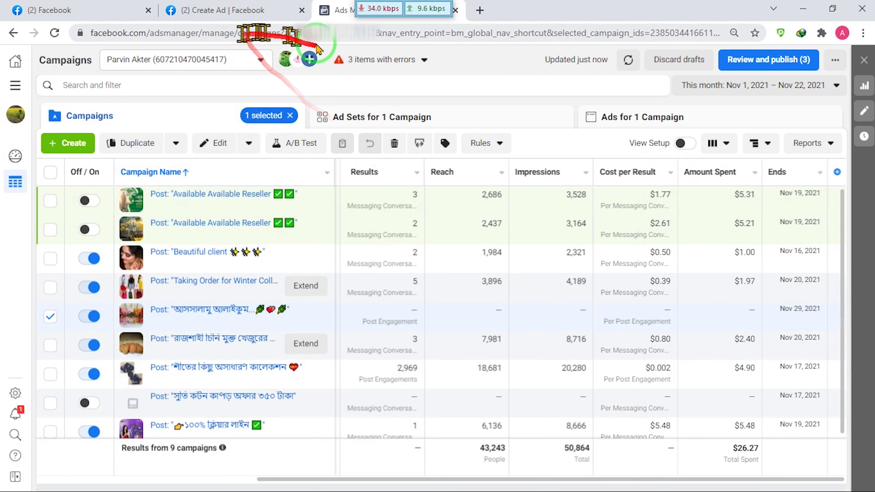
Return to the Create Ad page and take a screen snip of the ad creation confirmation.
click(230, 9)
click(100, 10)
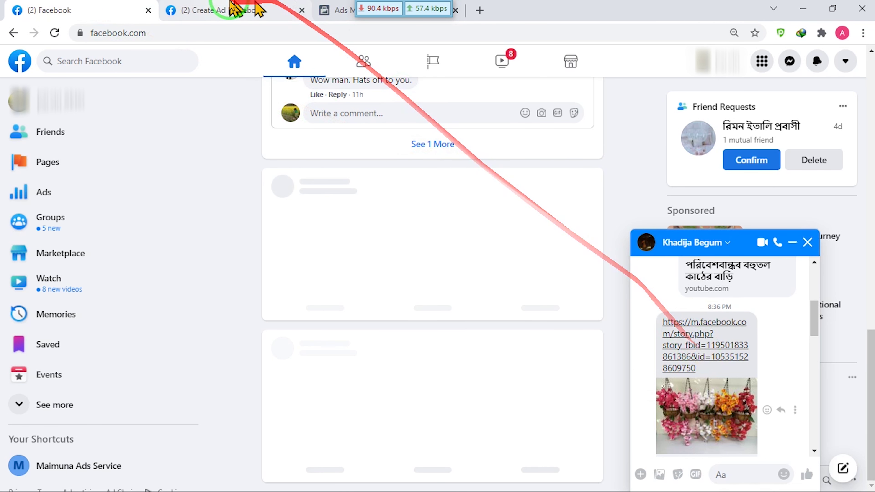
click(249, 11)
key(super)
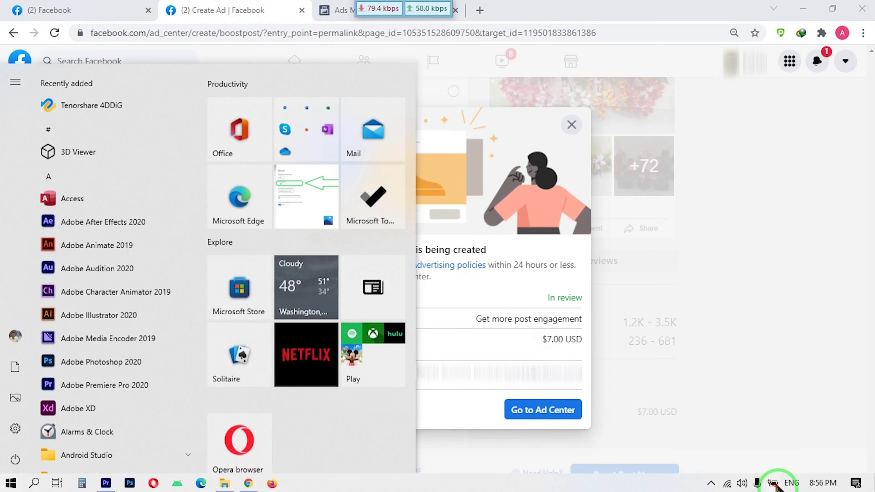
click(857, 483)
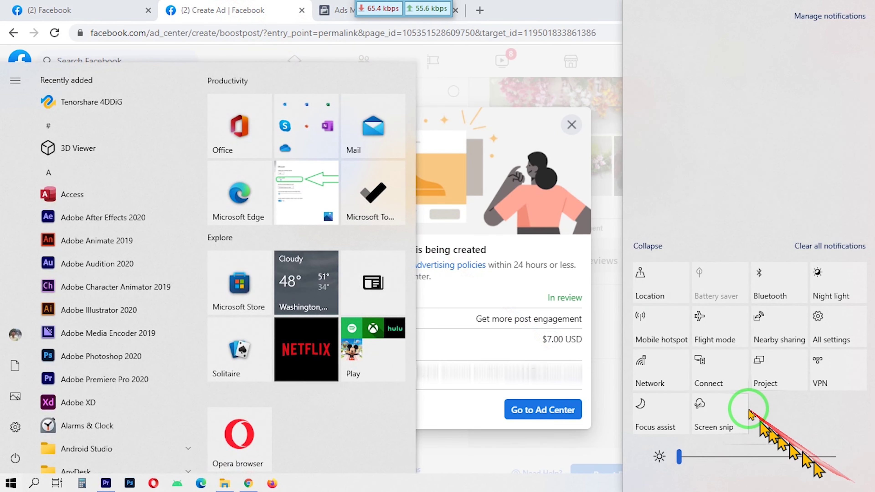
click(723, 429)
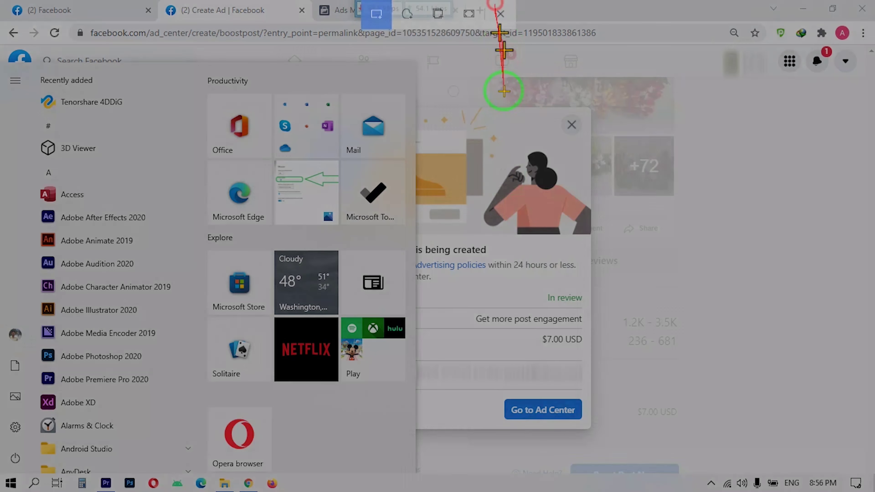
click(510, 184)
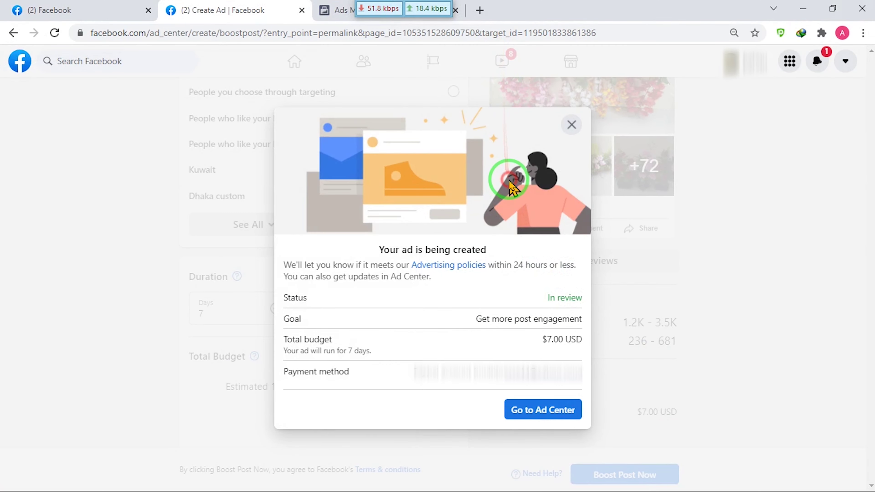
key(super)
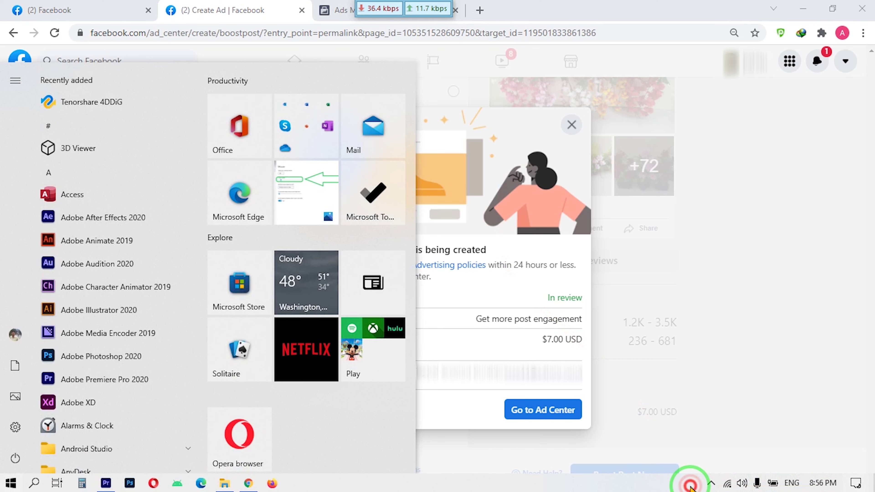
key(super)
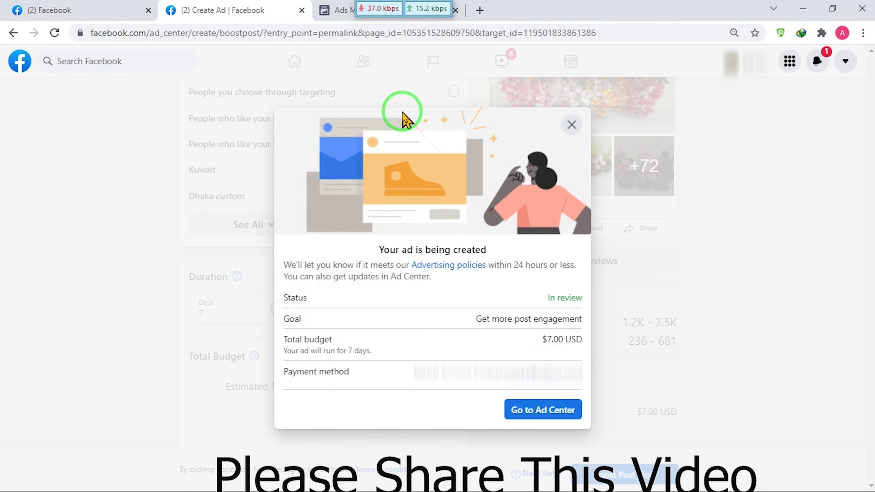
Paste the captured screenshot into the open Messenger chat on the Facebook home page and send it.
click(147, 7)
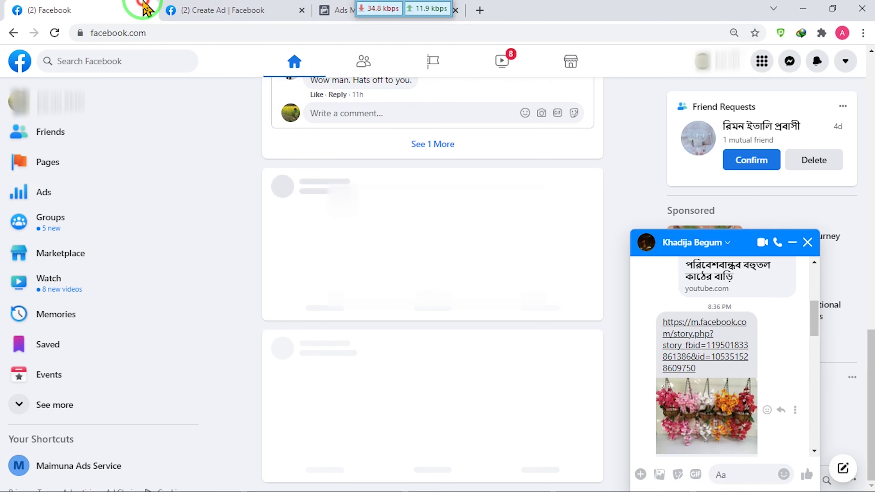
click(740, 469)
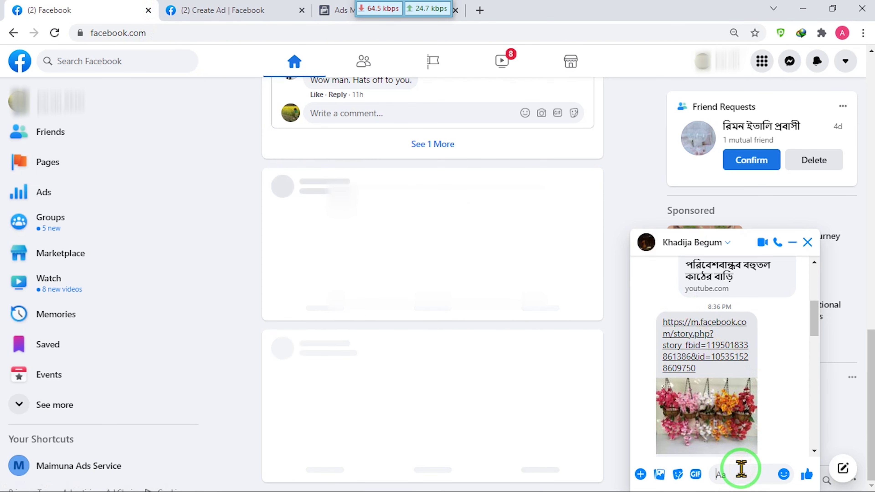
key(ctrl+v)
key(Return)
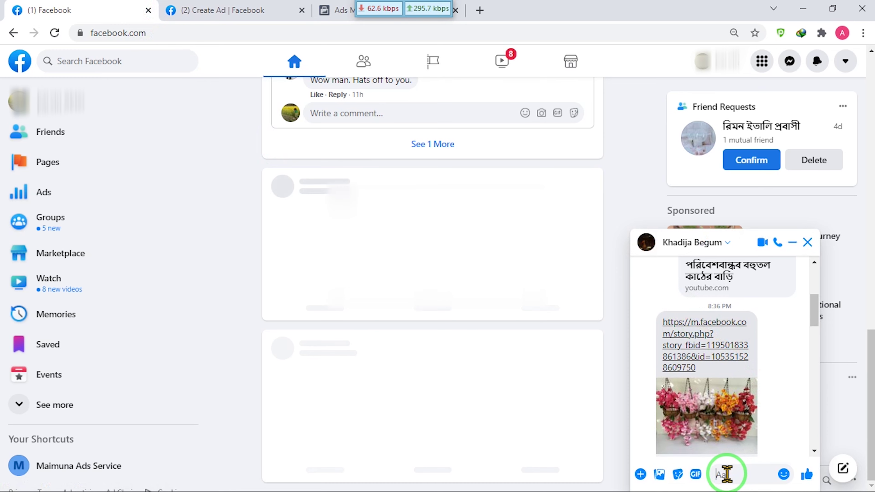
key(super)
click(711, 482)
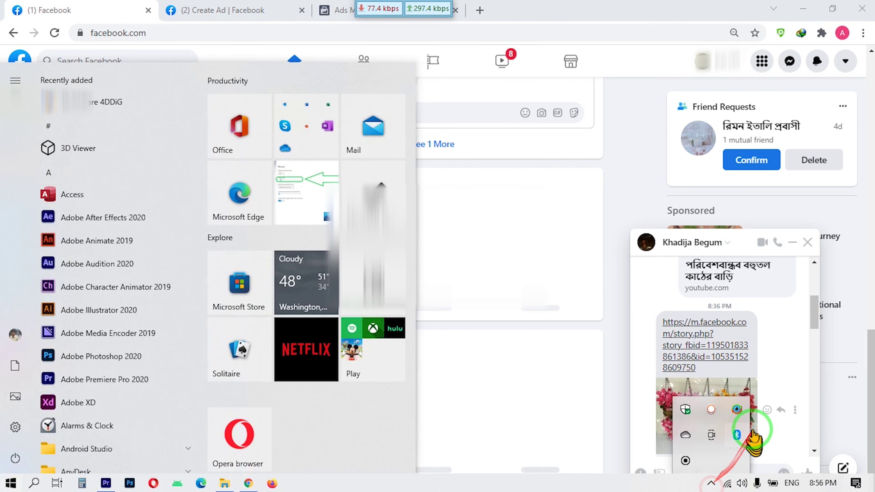
click(711, 410)
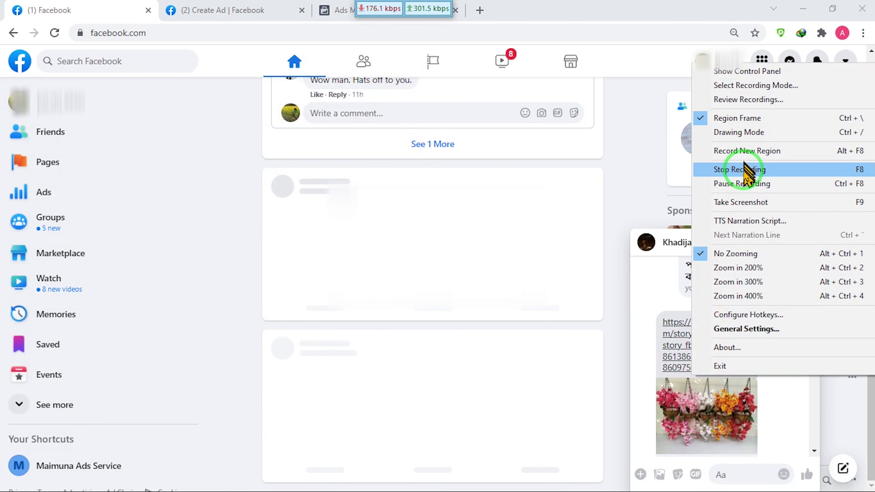
click(744, 169)
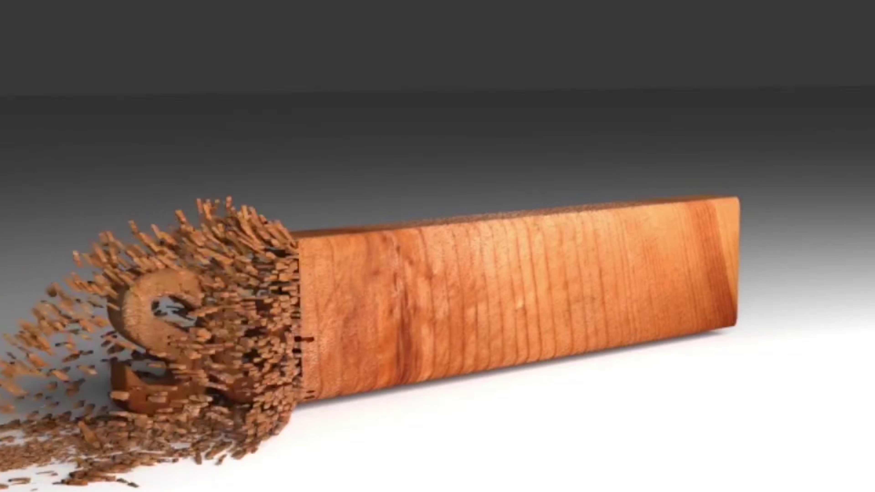